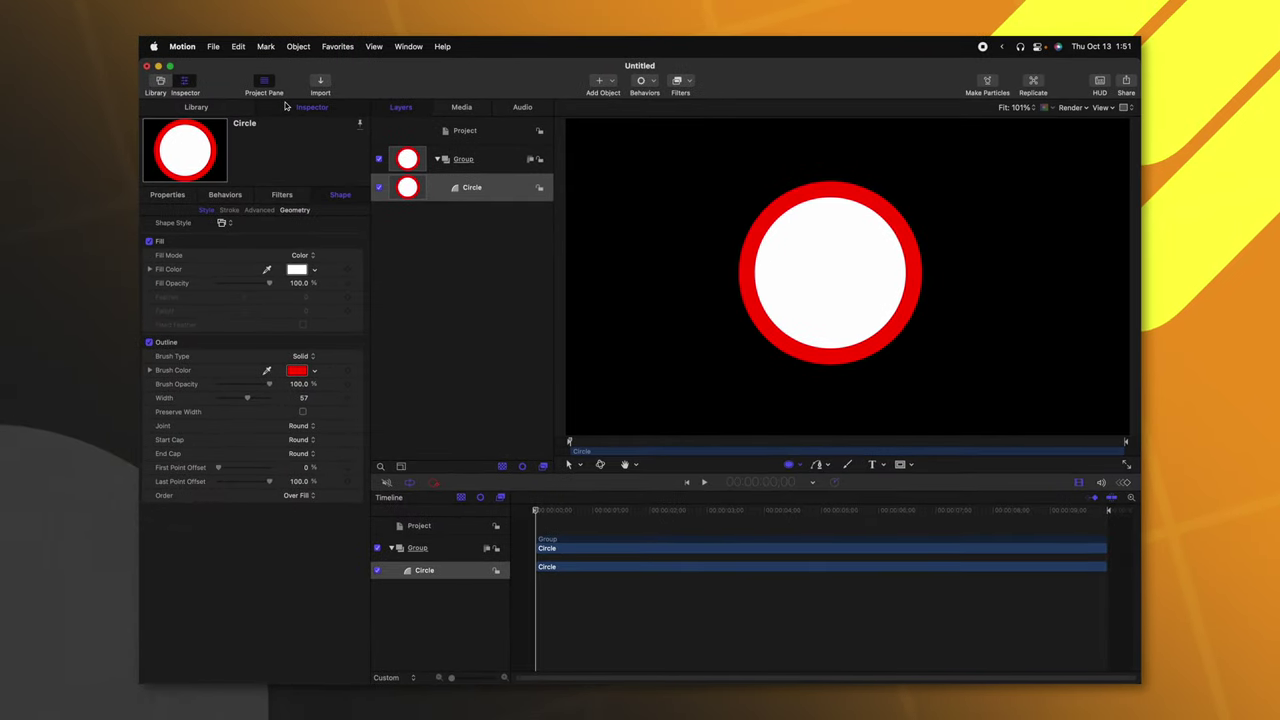
Turn off the circle's fill and set its outline Brush Color to white.
left_click(149, 241)
left_click(298, 371)
left_click(612, 350)
left_click(577, 192)
Reset the circle's Position to the canvas centre and begin renaming its layer.
left_click(167, 195)
left_click(359, 231)
left_click(381, 237)
left_click(476, 189)
double_click(474, 188)
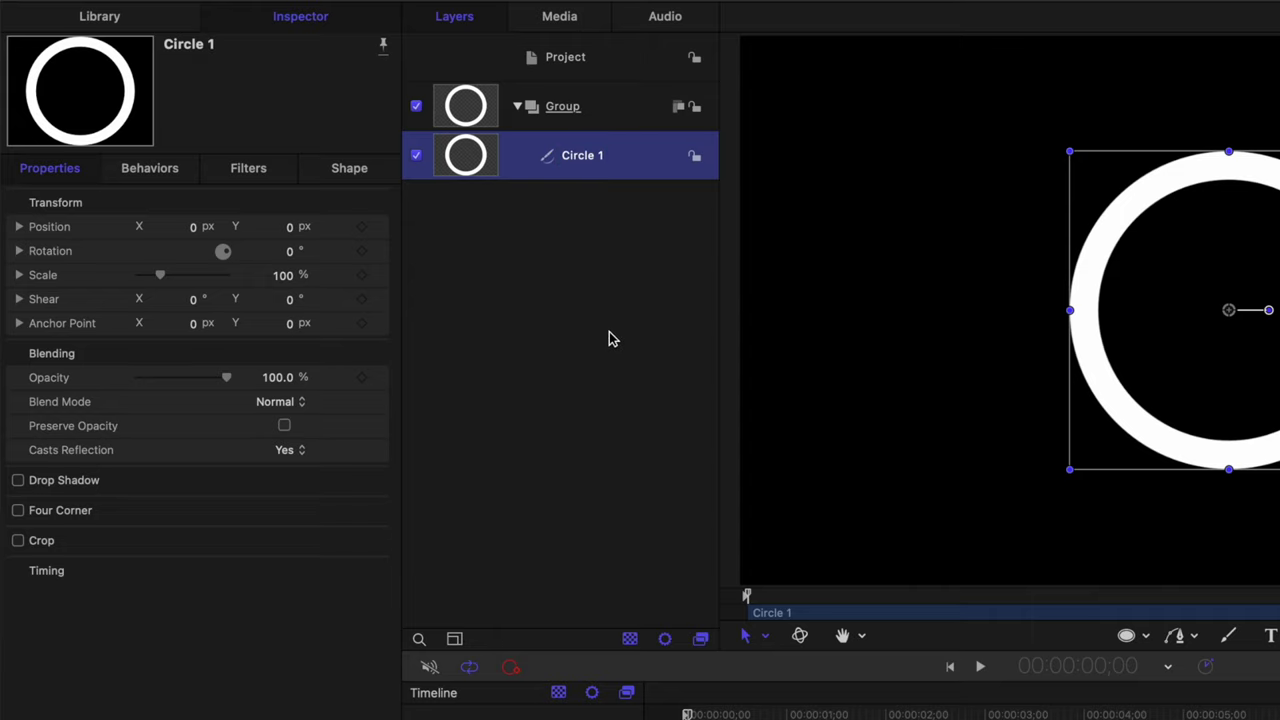
Duplicate the ring with Cmd+D and name the copy Circle 2.
key("super+d")
type("ircle 2")
key("Return")
Give Circle 2 a radius of 325 and a thin outline width of 6.
left_click(270, 194)
left_click(18, 271)
left_click(267, 274)
type("325")
key("Return")
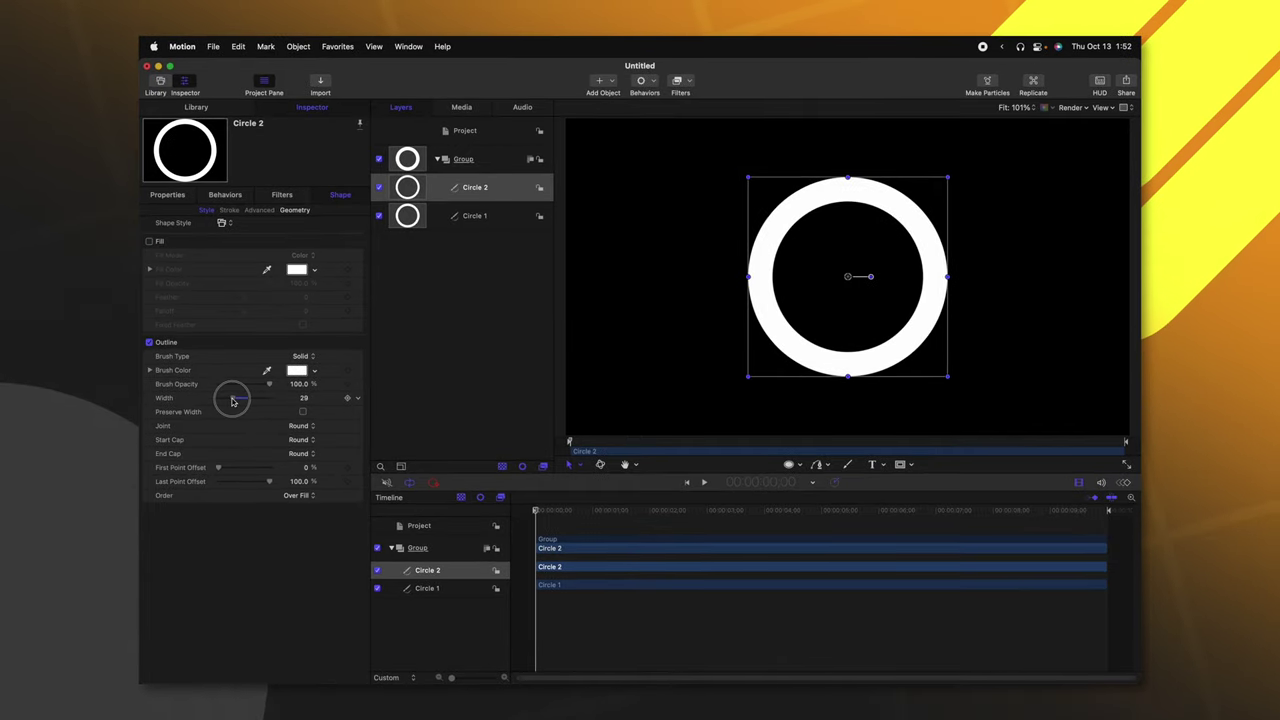
left_click_drag(232, 401, 224, 402)
key("k")
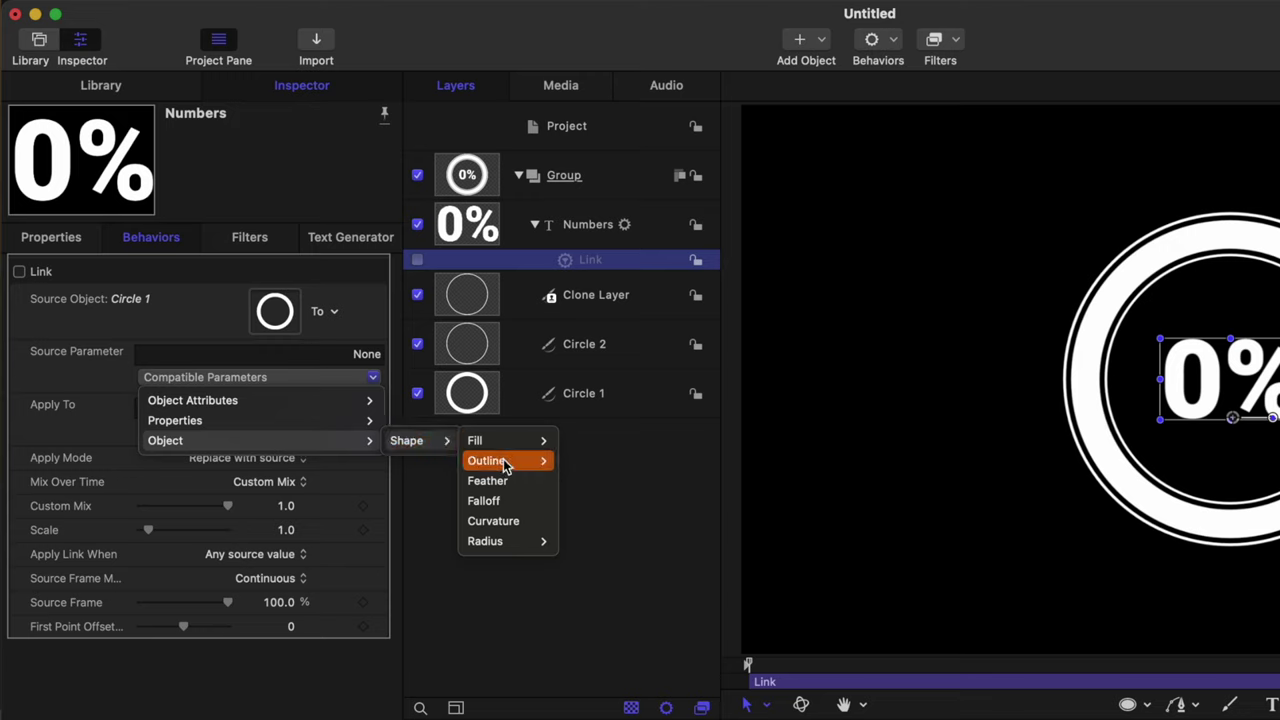
Link the percentage to Circle 1's Last Point Offset and shorten the arc so it reads 79%.
mouse_move(505, 466)
left_click(592, 540)
left_click(480, 405)
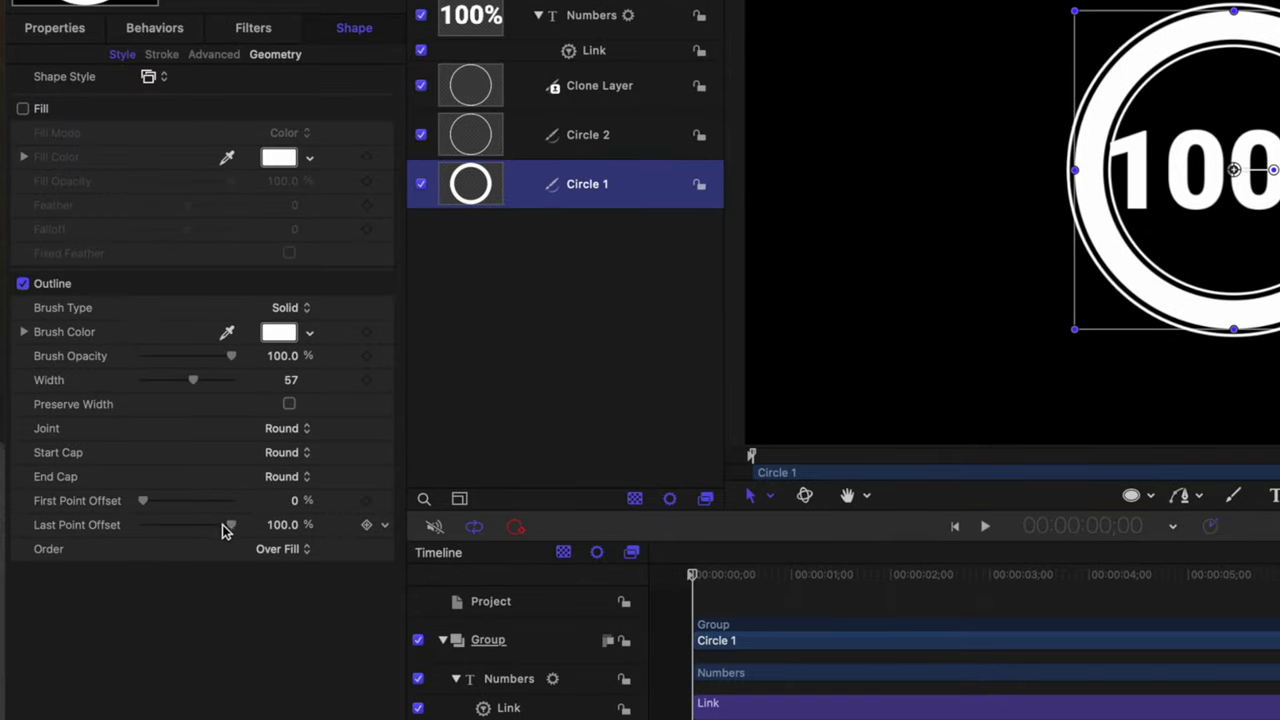
mouse_move(224, 531)
left_mouse_down()
mouse_move(181, 525)
mouse_move(233, 525)
mouse_move(193, 525)
mouse_move(212, 525)
left_mouse_up()
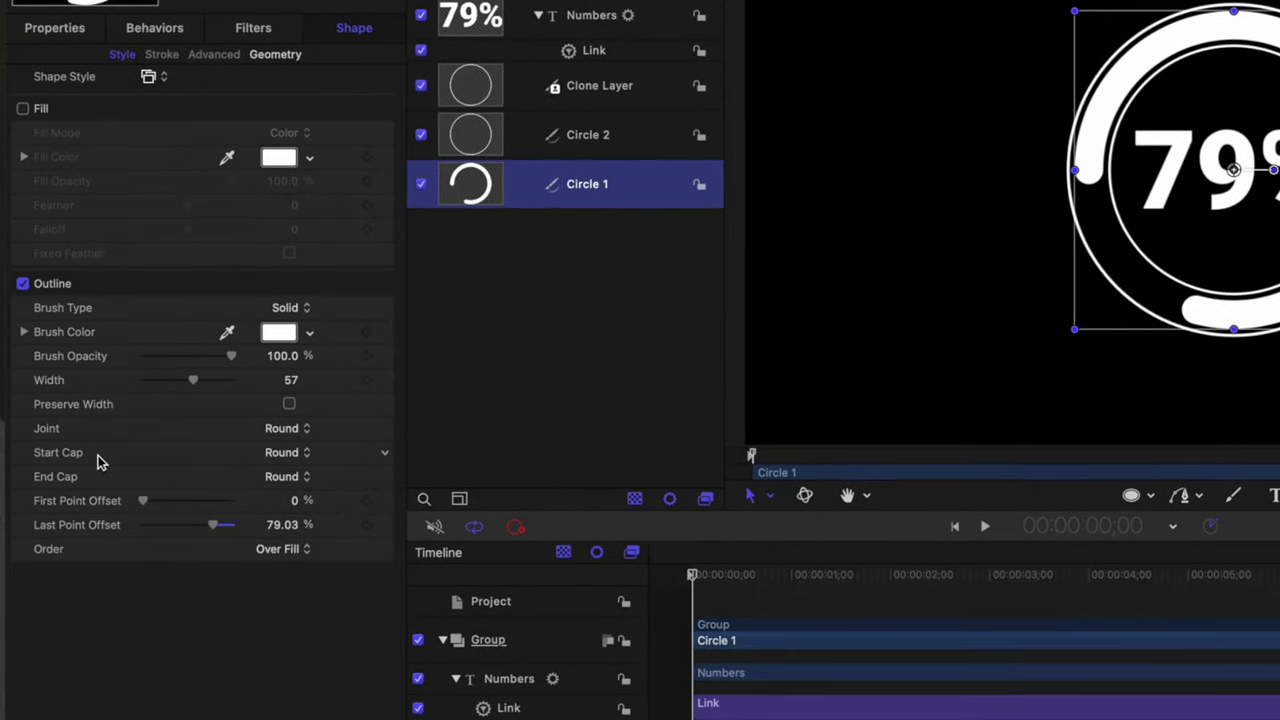
Set the ring's Start Cap and End Cap to None.
left_click(280, 453)
left_click(292, 412)
left_click(281, 487)
left_click(294, 435)
Add a Link behaviour to Circle 2's Last Point Offset with Circle 1 as source.
left_click(593, 142)
left_click(379, 530)
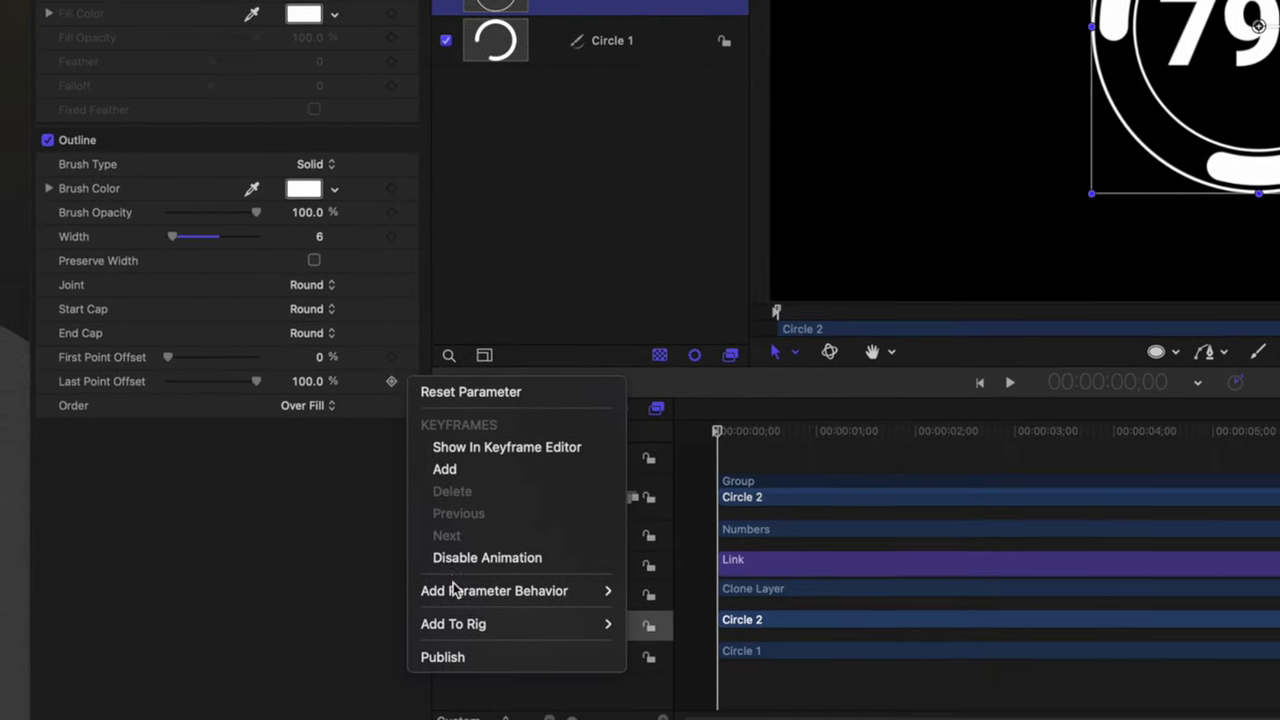
mouse_move(612, 535)
left_click(698, 385)
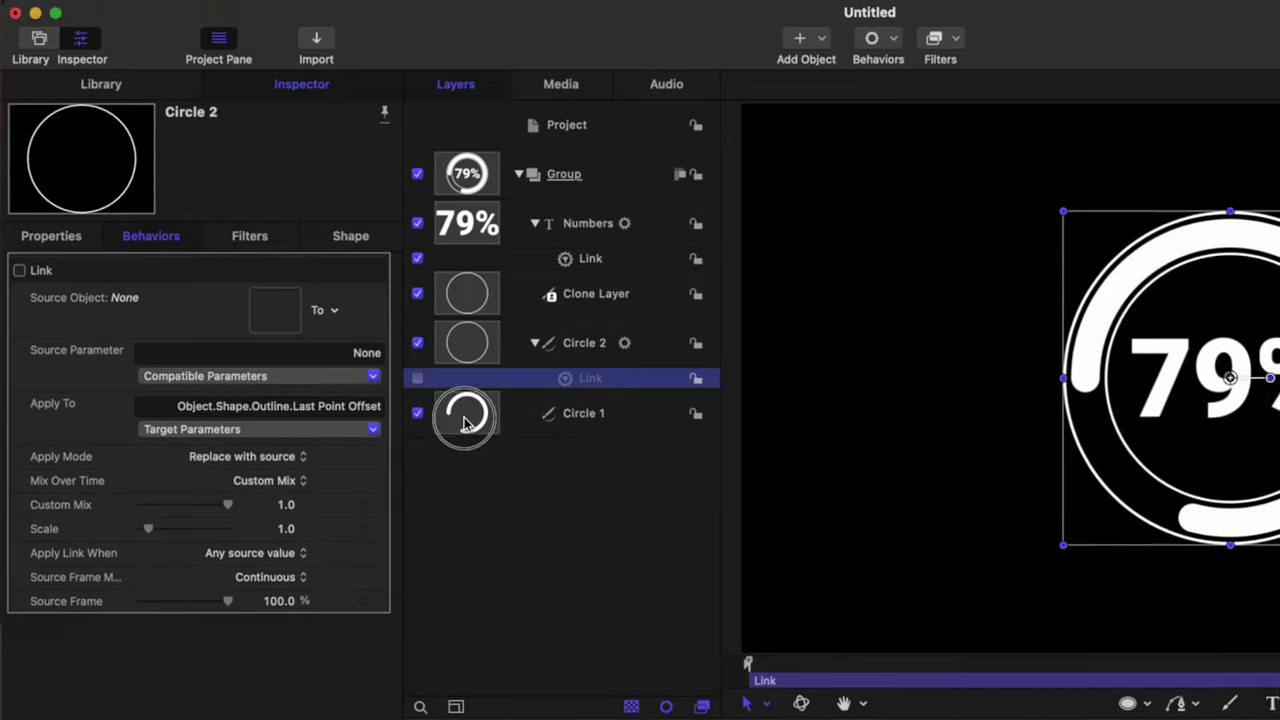
left_click_drag(465, 420, 285, 333)
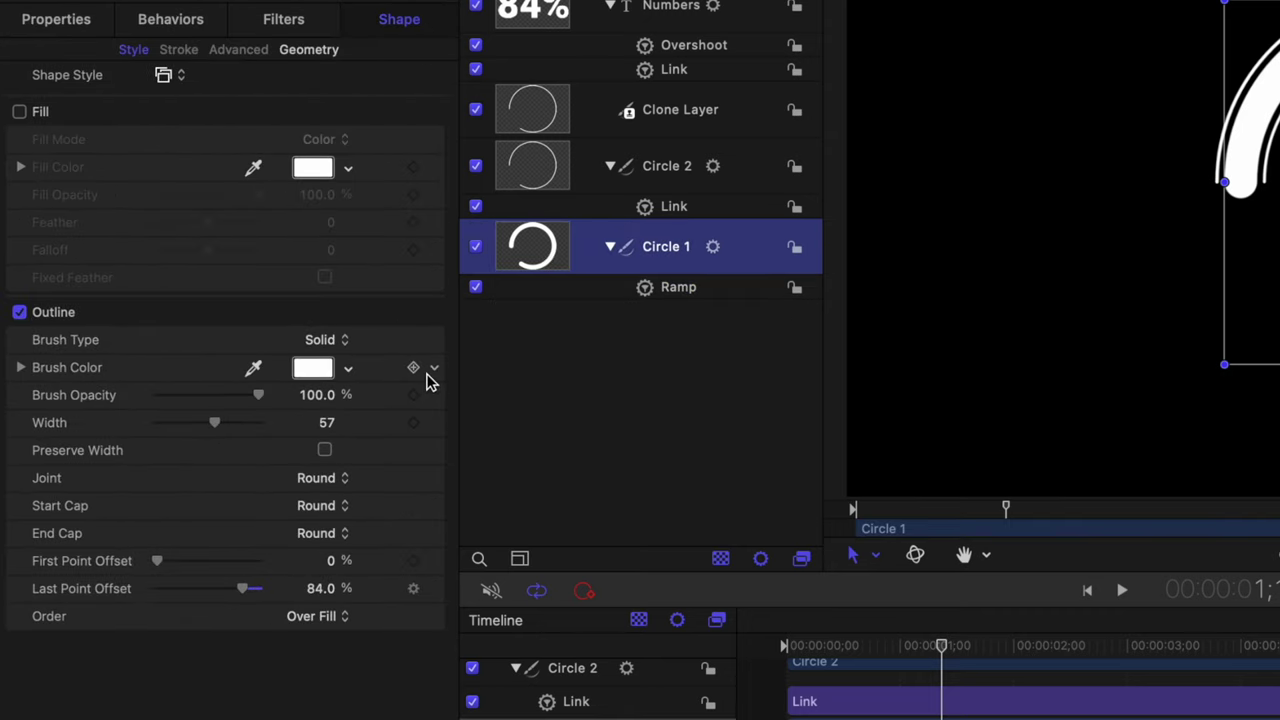
Publish the outline Brush Color of both Circle 1 and Circle 2.
left_click(435, 370)
left_click(510, 688)
left_click(535, 190)
left_click(436, 369)
left_click(500, 686)
Publish the Numbers text's Appearance Color and view the project's published parameters.
left_click(556, 16)
left_click(190, 52)
left_click(437, 415)
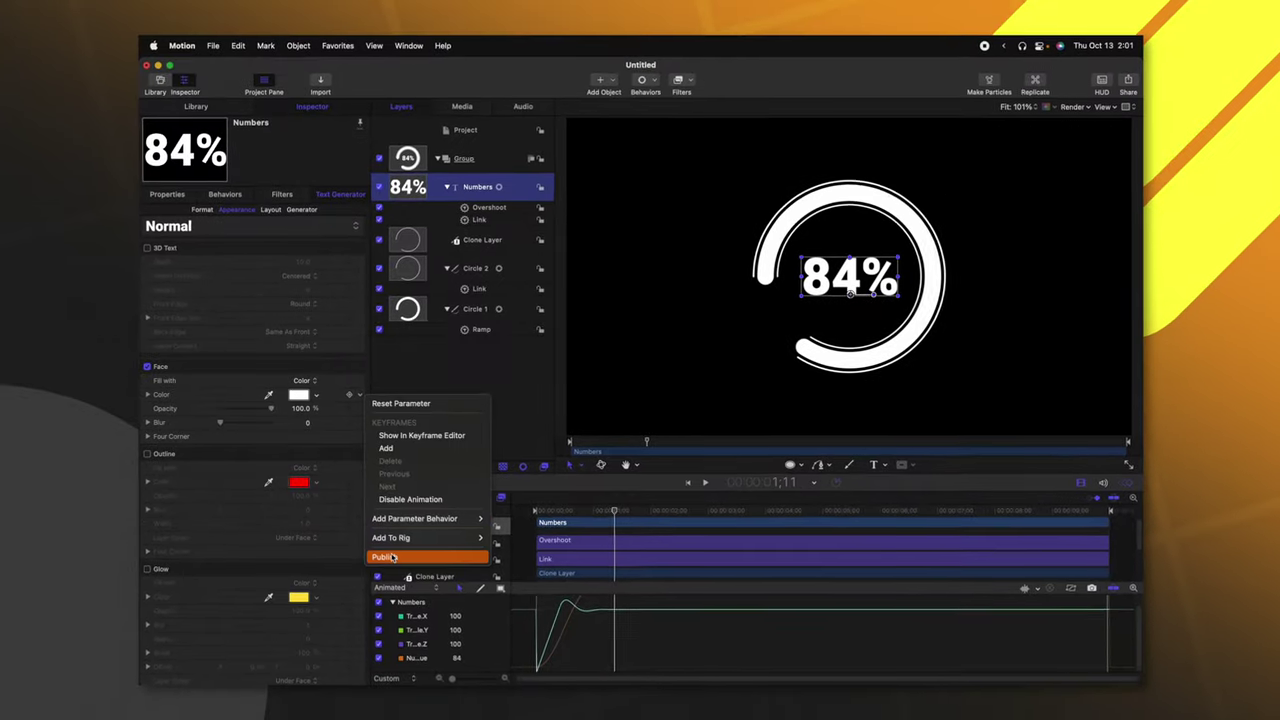
left_click(605, 719)
left_click(465, 131)
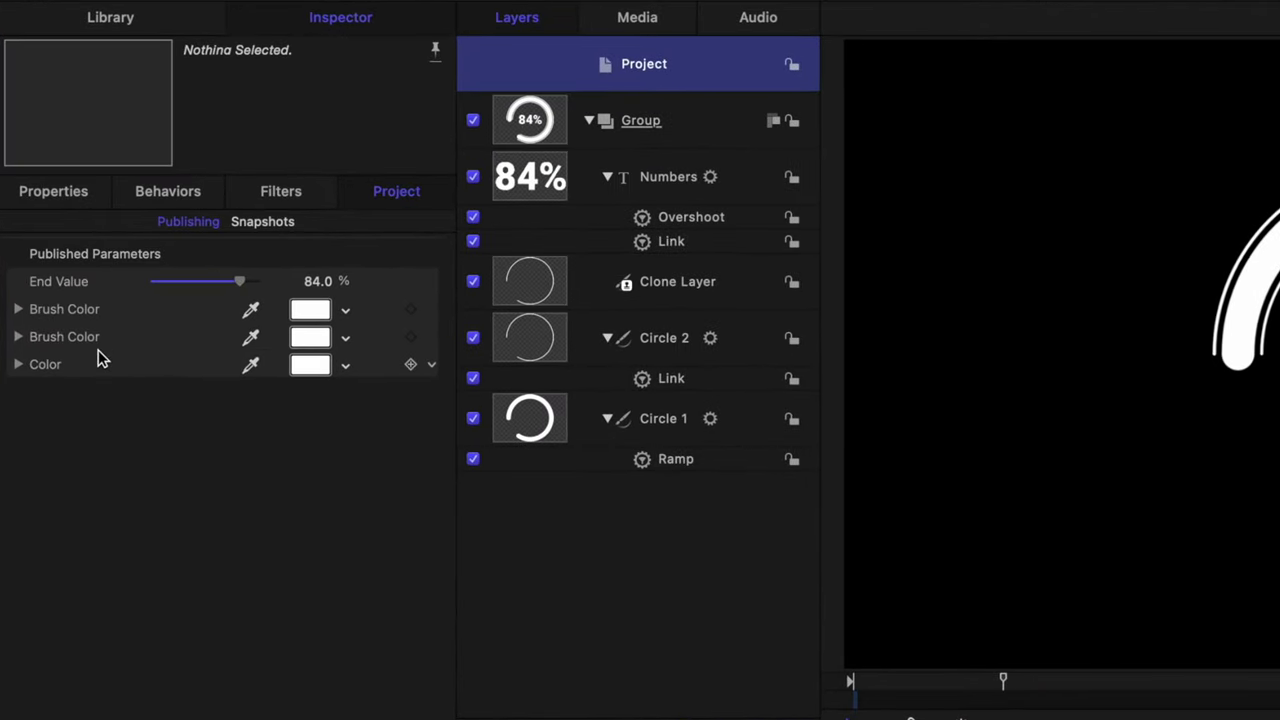
Begin renaming the published End Value and first Brush Color parameters in the Publishing list.
left_click(69, 284)
double_click(57, 284)
double_click(64, 309)
type("C")
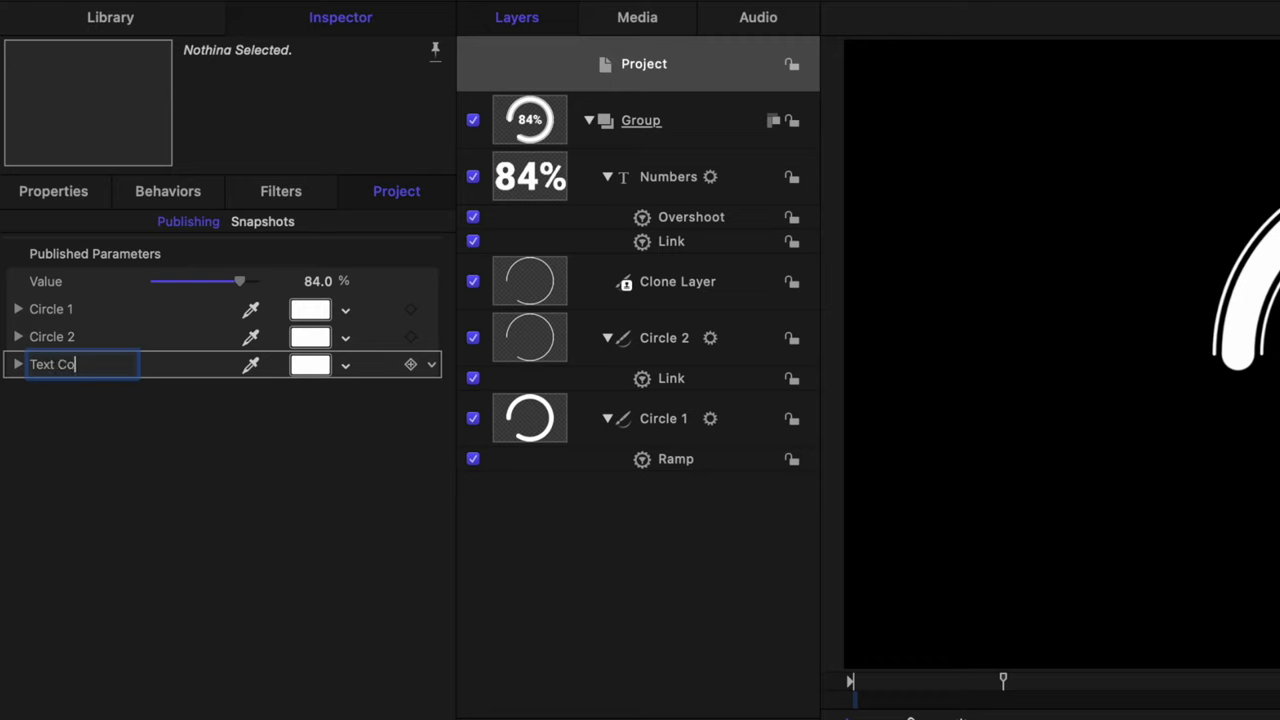